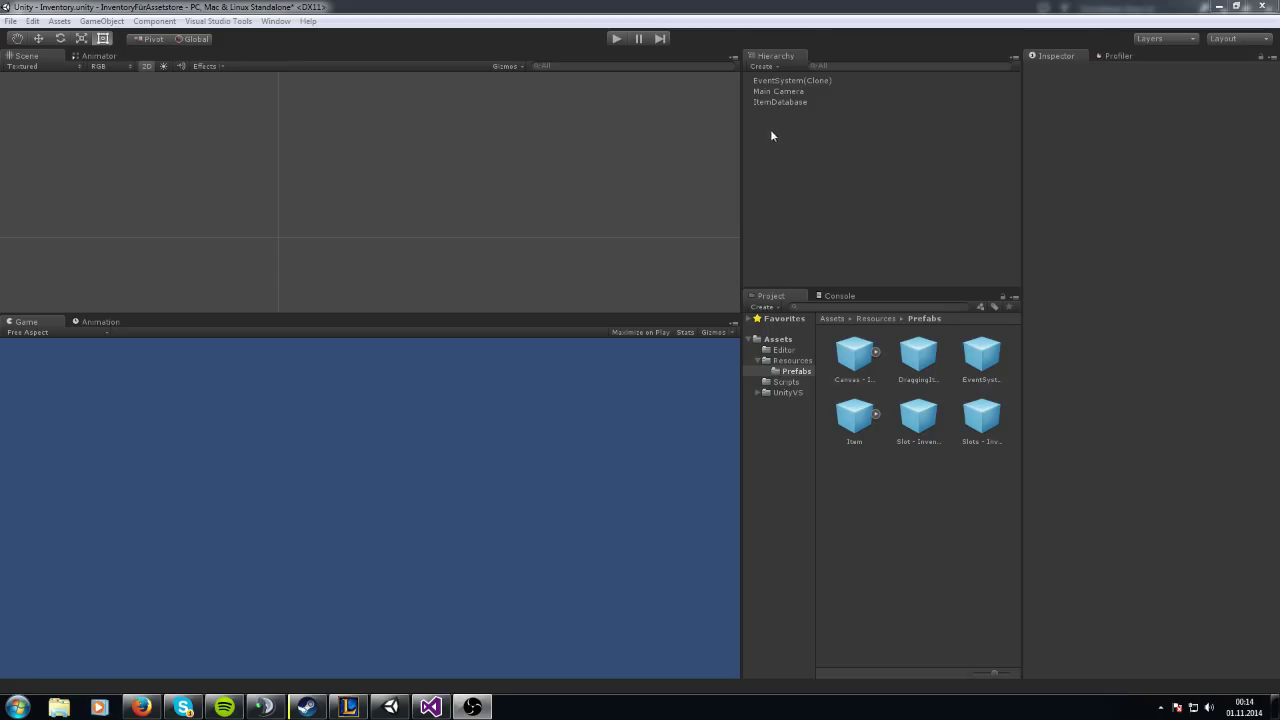
Step: Create an empty object in the scene and rename it Inventory
right_click(768, 135)
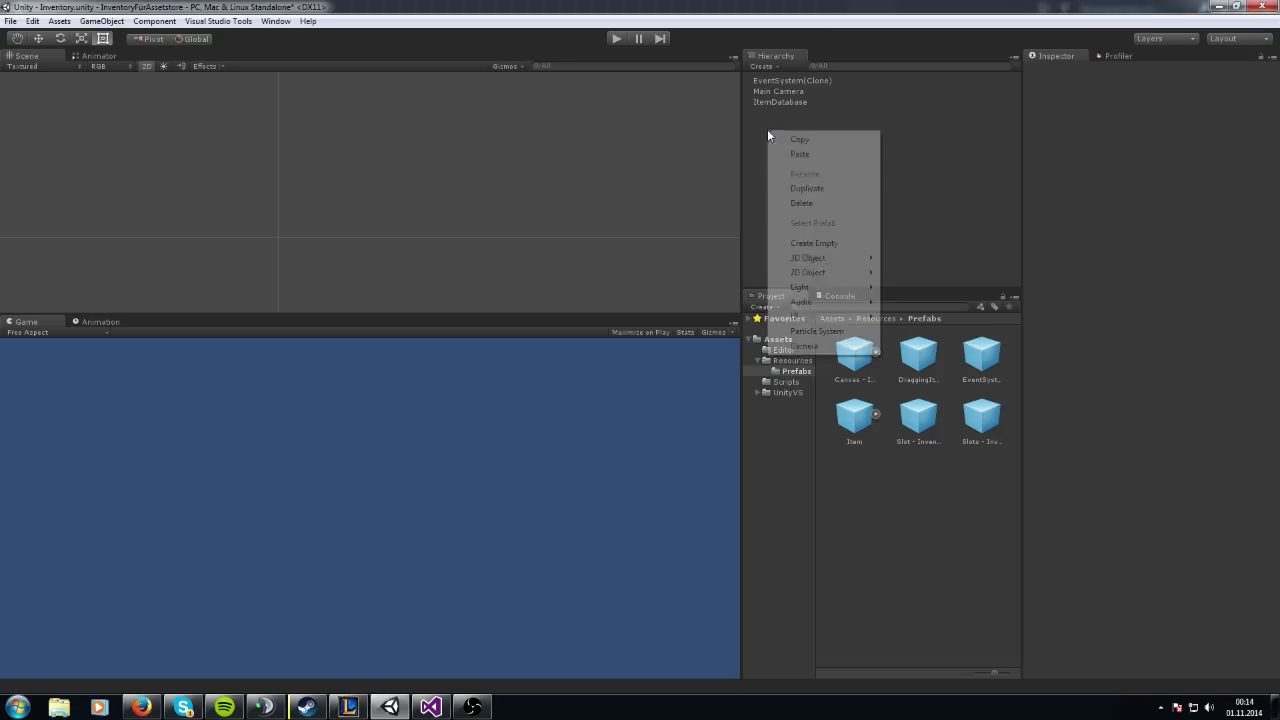
left_click(820, 244)
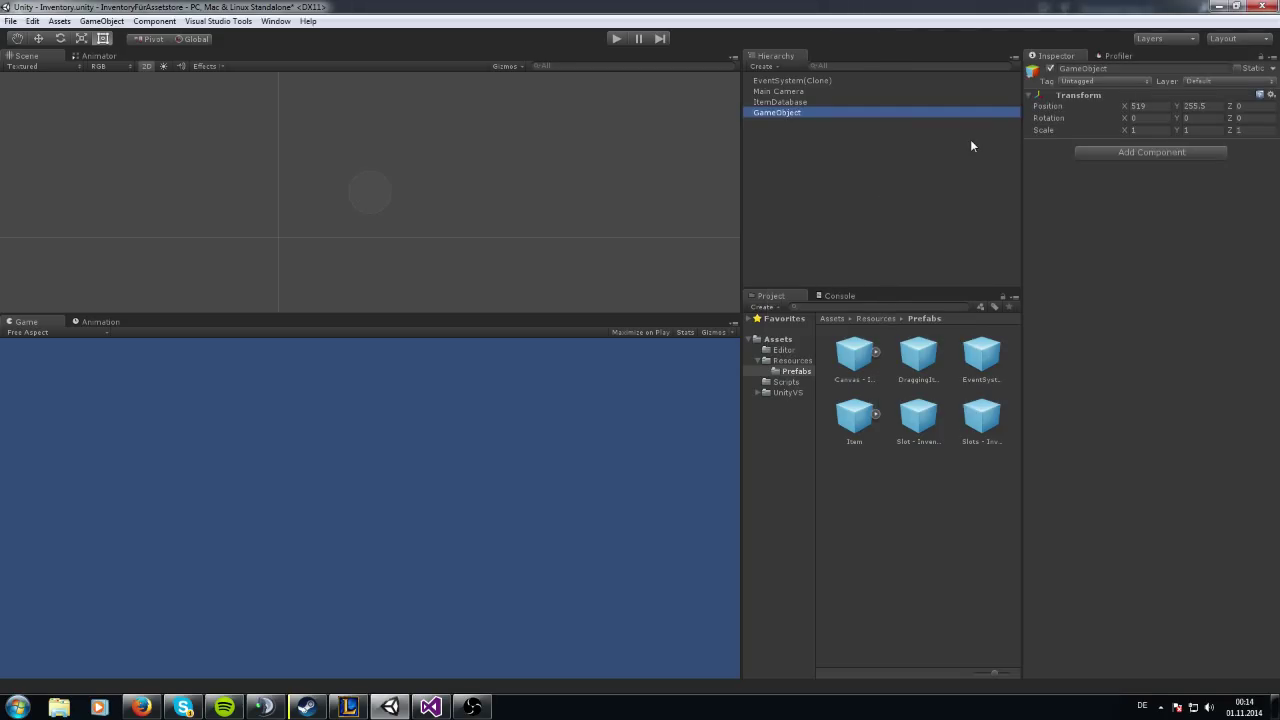
key("F2")
type("Inventory")
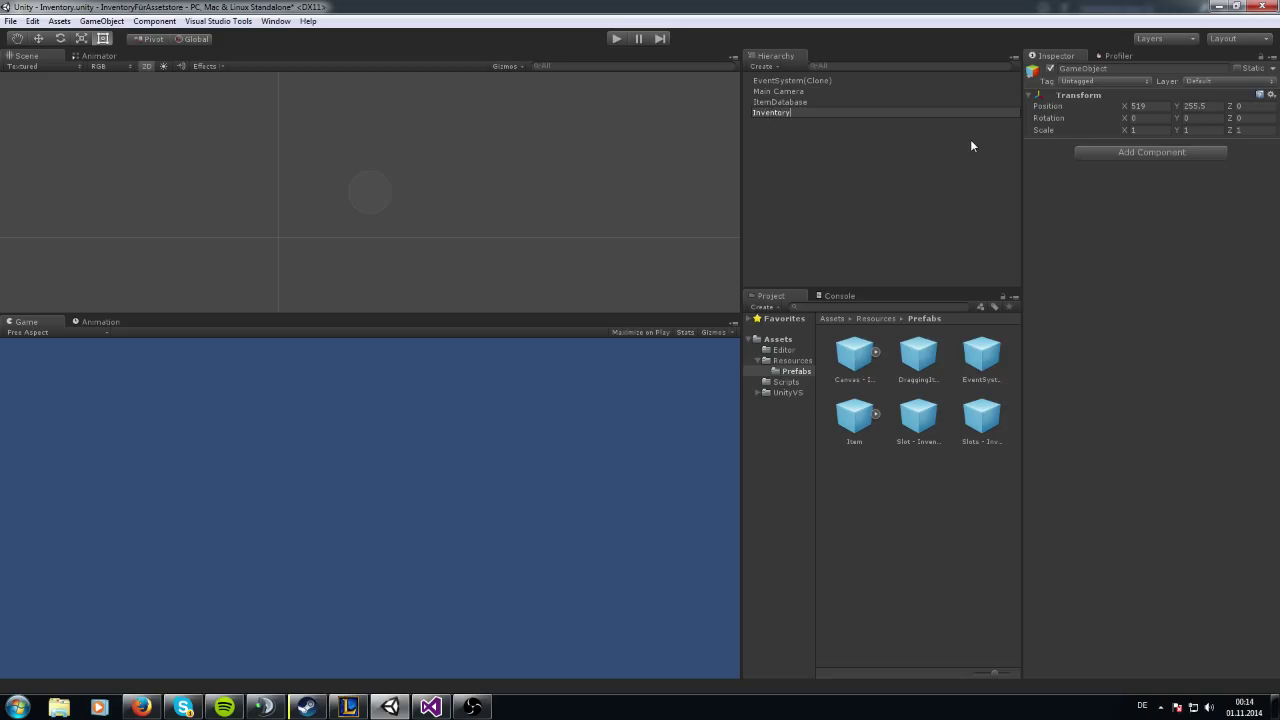
left_click(970, 146)
Step: Set Inventory's position X and Y to 0 and attach the Inventory script component
left_click(771, 113)
left_click(1138, 106)
type("0")
key("Tab")
type("0")
left_click(1109, 155)
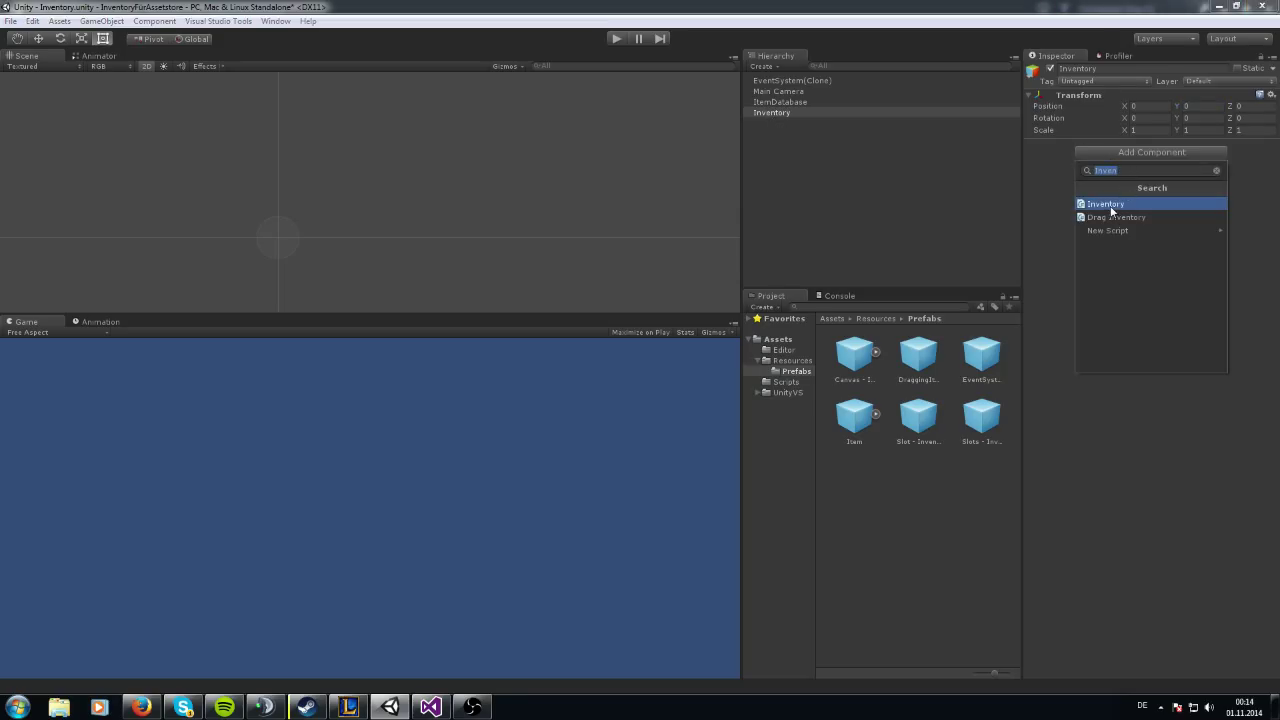
left_click(1108, 205)
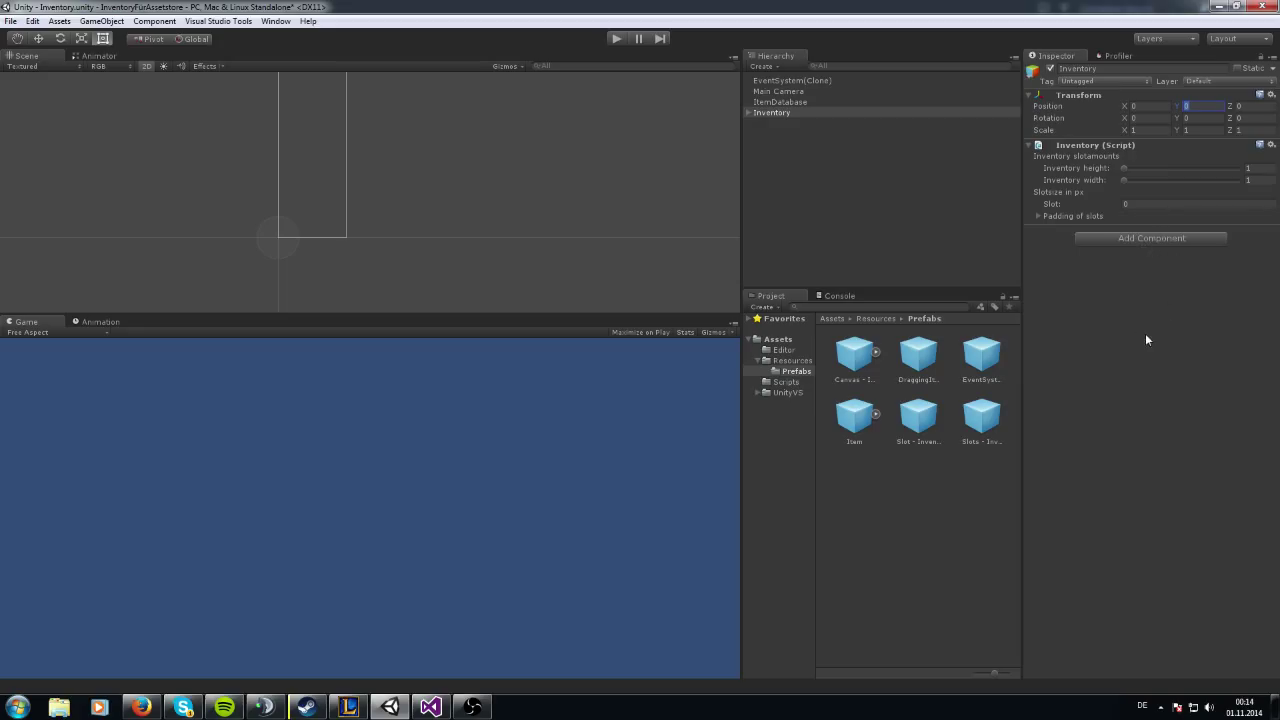
Step: Set the Inventory script's slot size to 50 px and inventory height and width to 5
left_click_drag(1059, 210, 1092, 214)
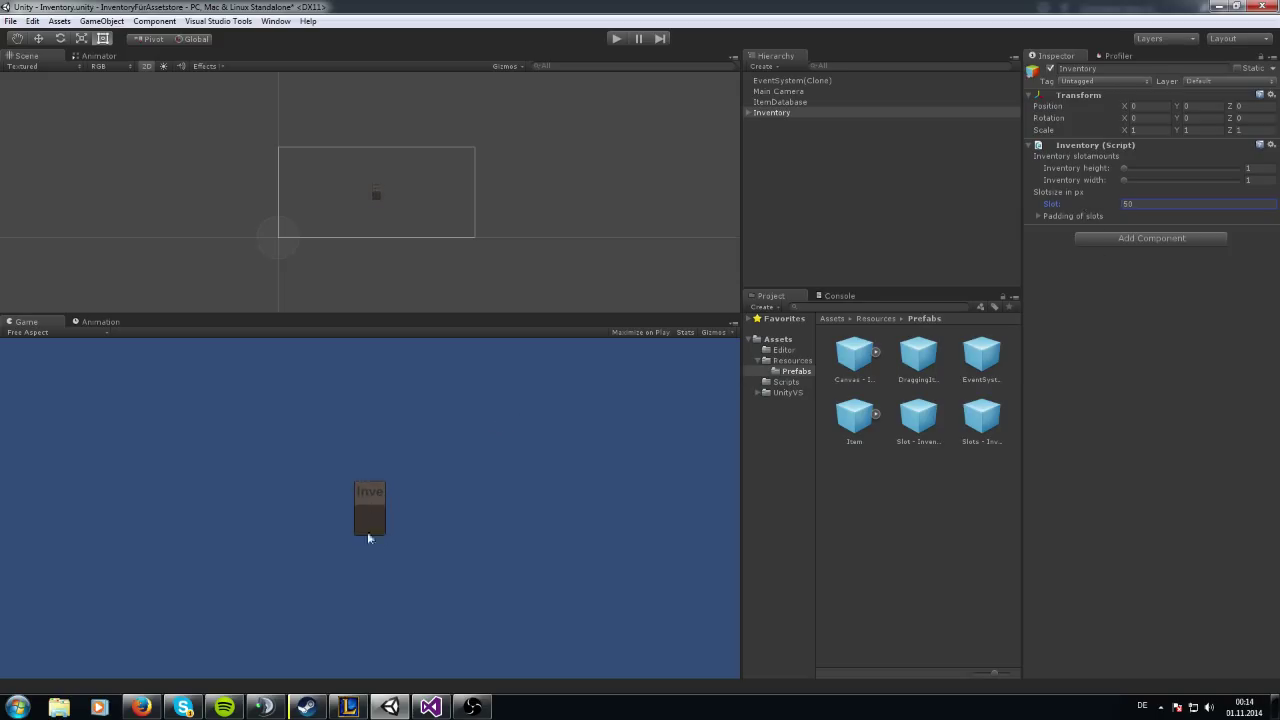
mouse_move(1075, 204)
left_mouse_down()
mouse_move(1060, 210)
mouse_move(1106, 213)
mouse_move(1069, 214)
left_mouse_up()
left_click_drag(1124, 169, 1174, 180)
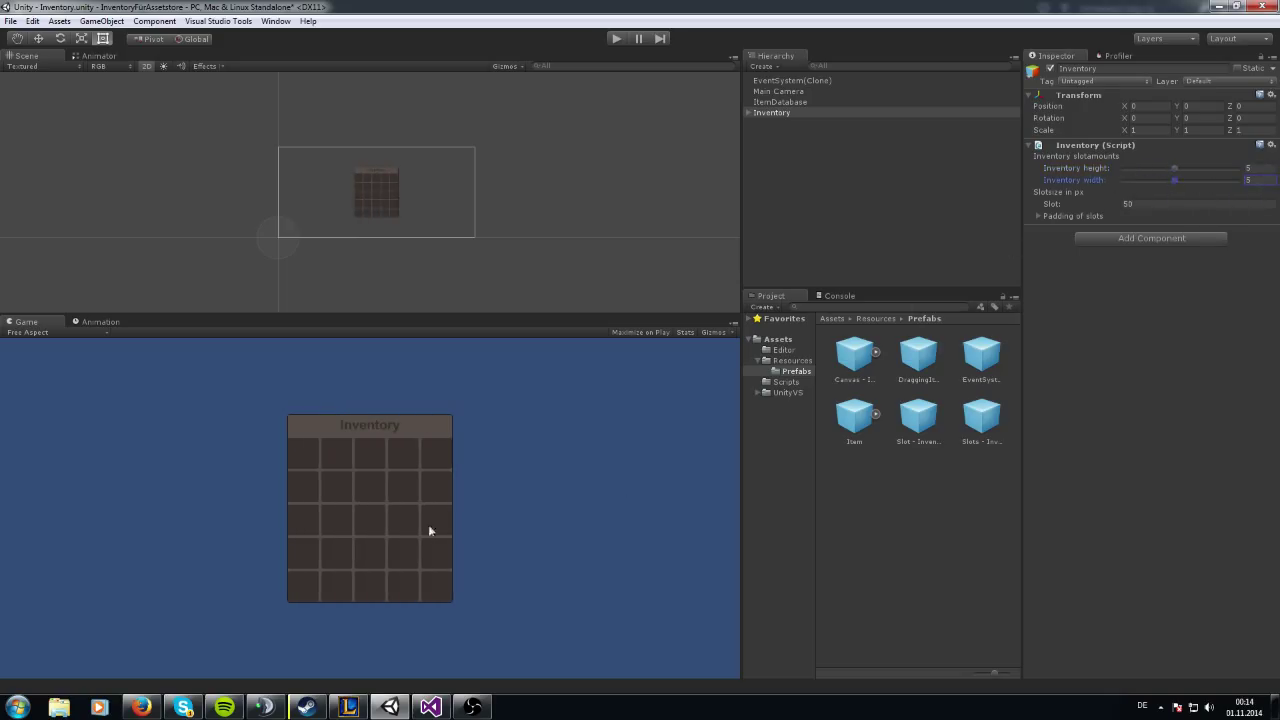
mouse_move(1175, 168)
left_mouse_down()
mouse_move(1159, 170)
mouse_move(1213, 170)
mouse_move(1224, 185)
mouse_move(1204, 186)
mouse_move(1225, 185)
mouse_move(1169, 186)
mouse_move(1172, 174)
left_mouse_up()
Step: Expand Padding of slots and set the Between, Left and Bottom padding to 10
left_click(1038, 215)
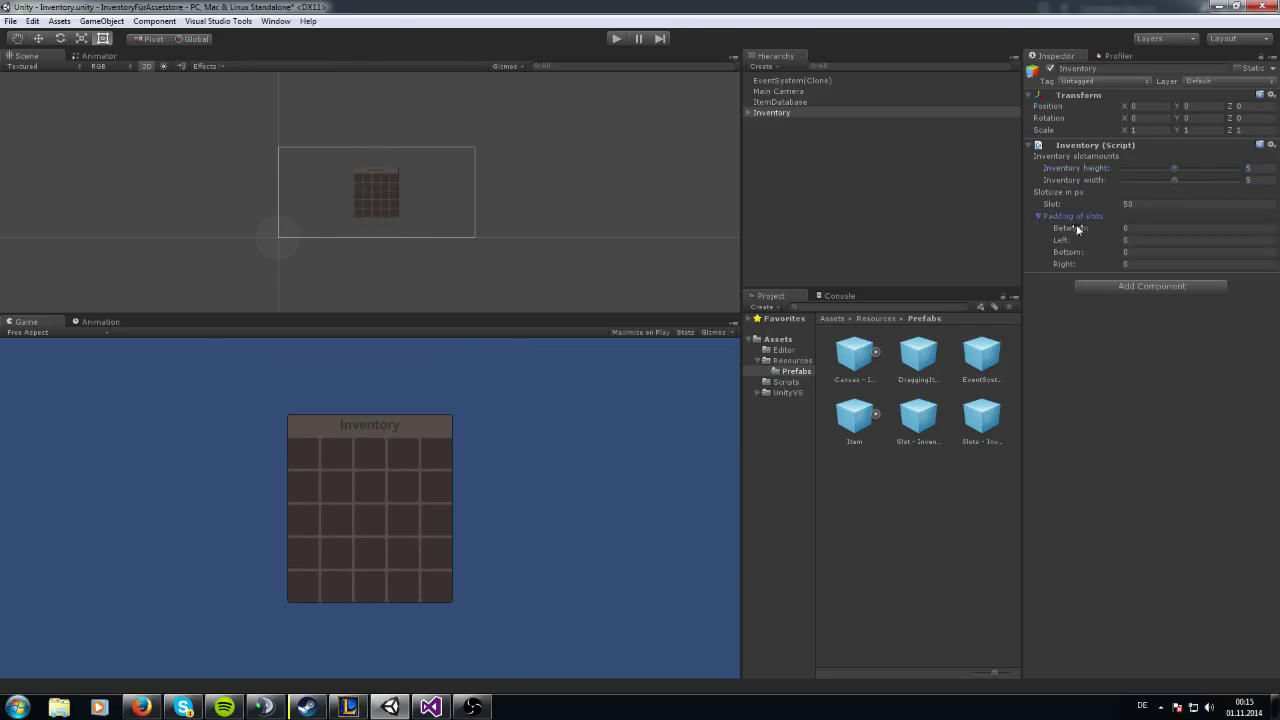
left_click(1072, 229)
left_click_drag(1073, 229, 1084, 231)
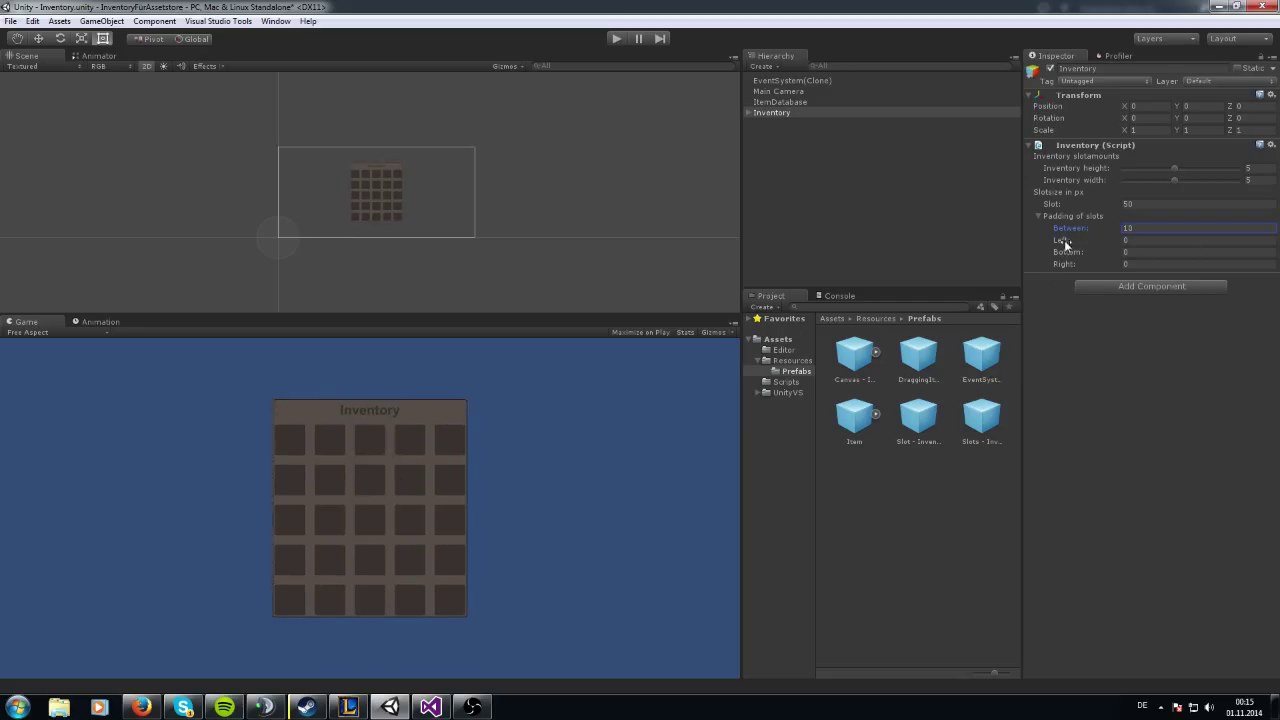
left_click_drag(1061, 246, 1072, 242)
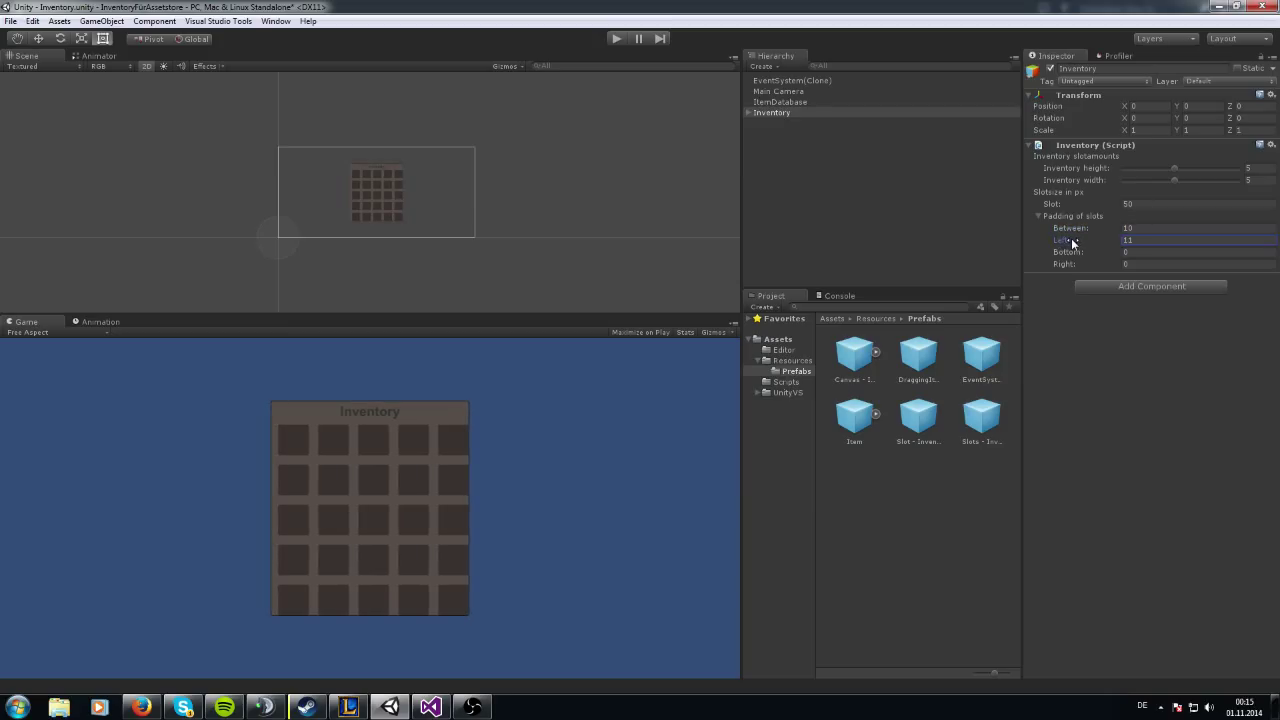
left_click_drag(1066, 251, 1083, 266)
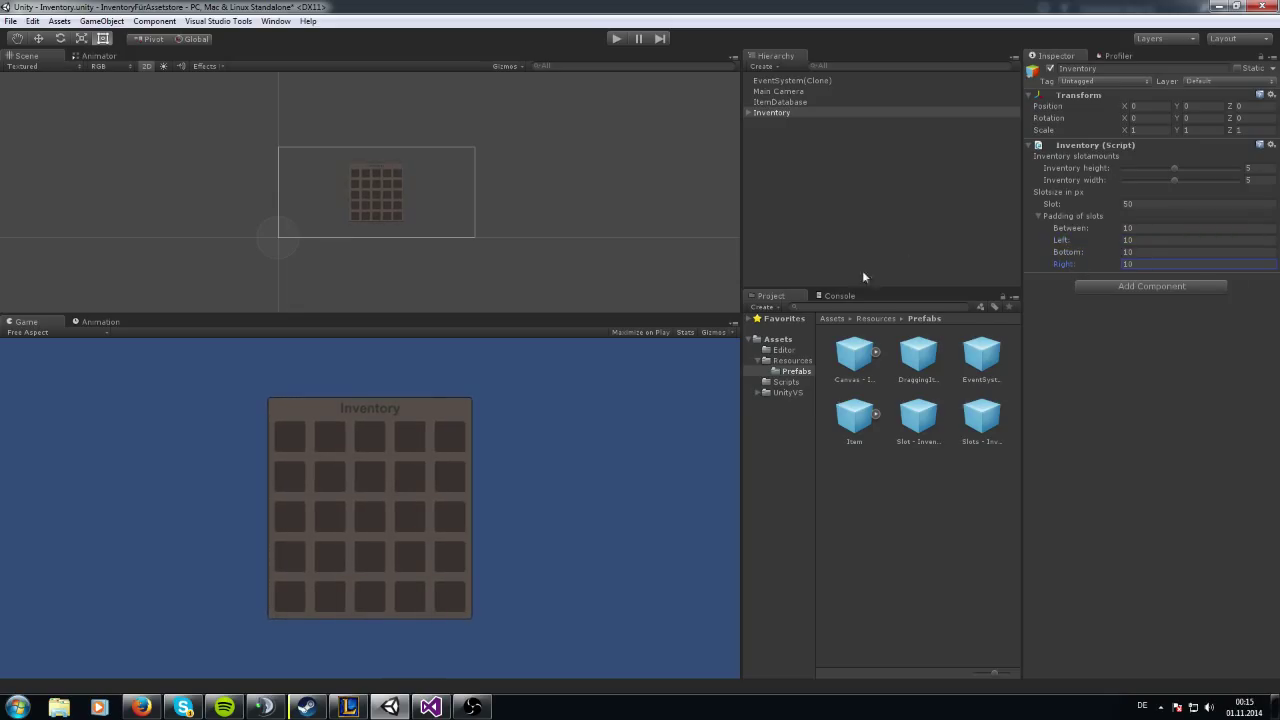
double_click(752, 113)
Step: Expand Inventory, Canvas - Inventory(Clone), Panel - Inventory and Slots in the Hierarchy
left_click(750, 112)
left_click(757, 123)
left_click(772, 134)
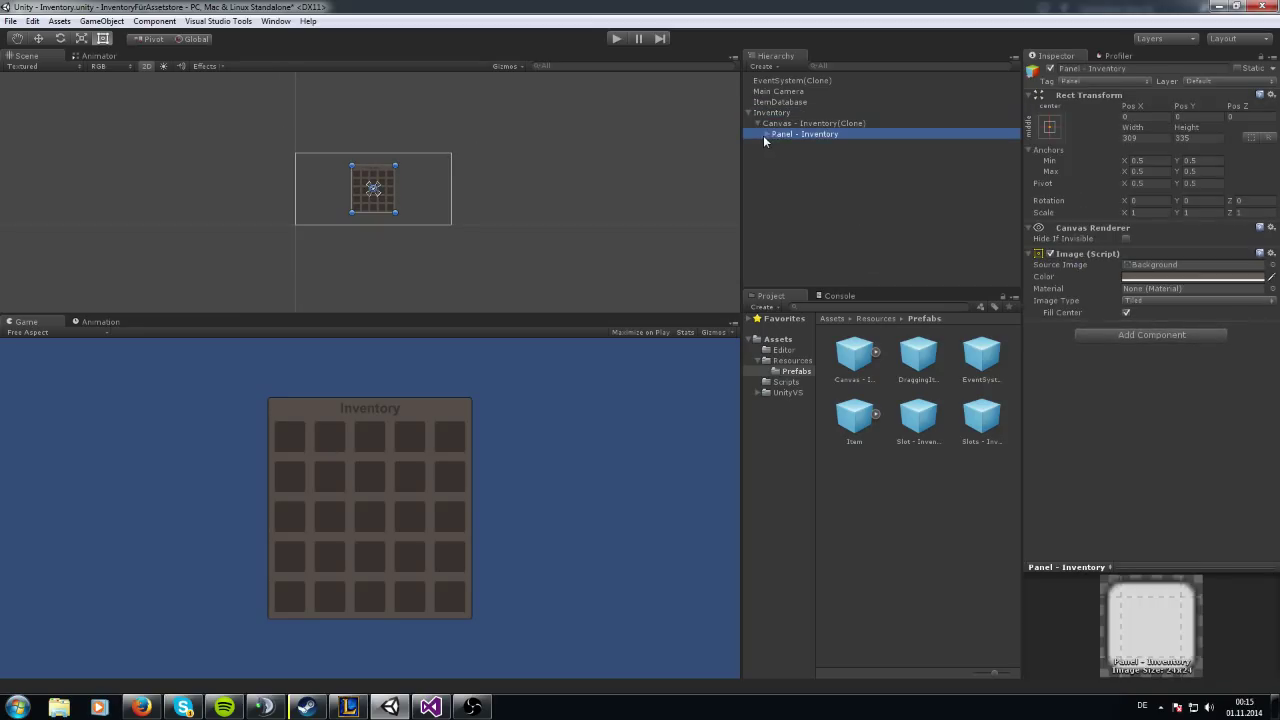
left_click(766, 134)
left_click(776, 155)
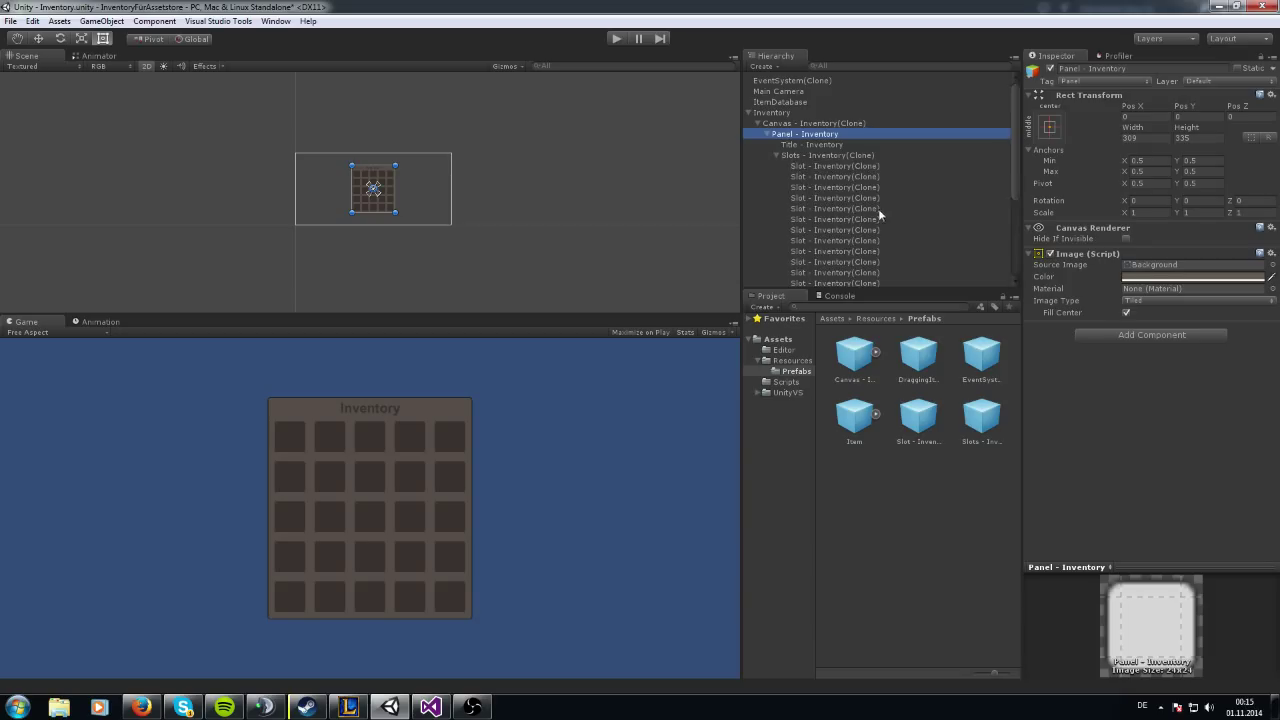
Step: Inspect the generated Slot clones, ending on the first slot
left_click(838, 167)
left_click(968, 208)
left_click(868, 167)
left_click(843, 177)
left_click(843, 197)
left_click(840, 219)
scroll(850, 232, "down", 5)
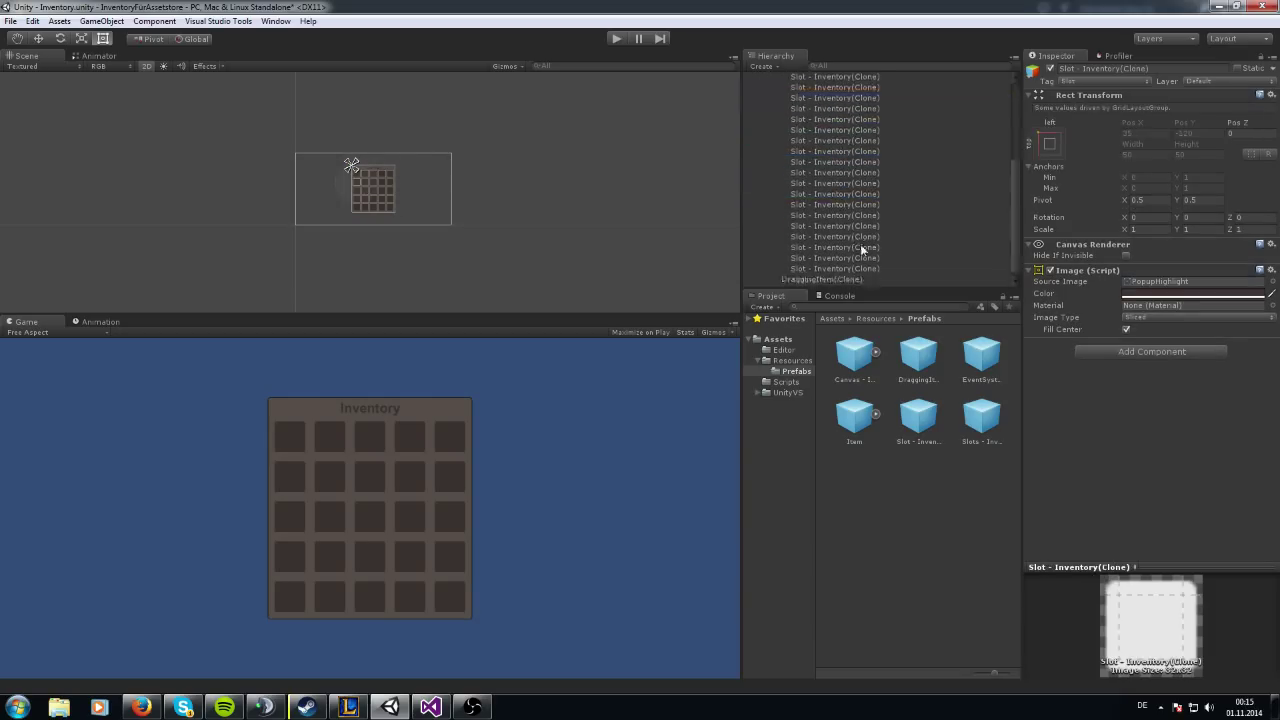
scroll(860, 246, "up", 5)
left_click(823, 166)
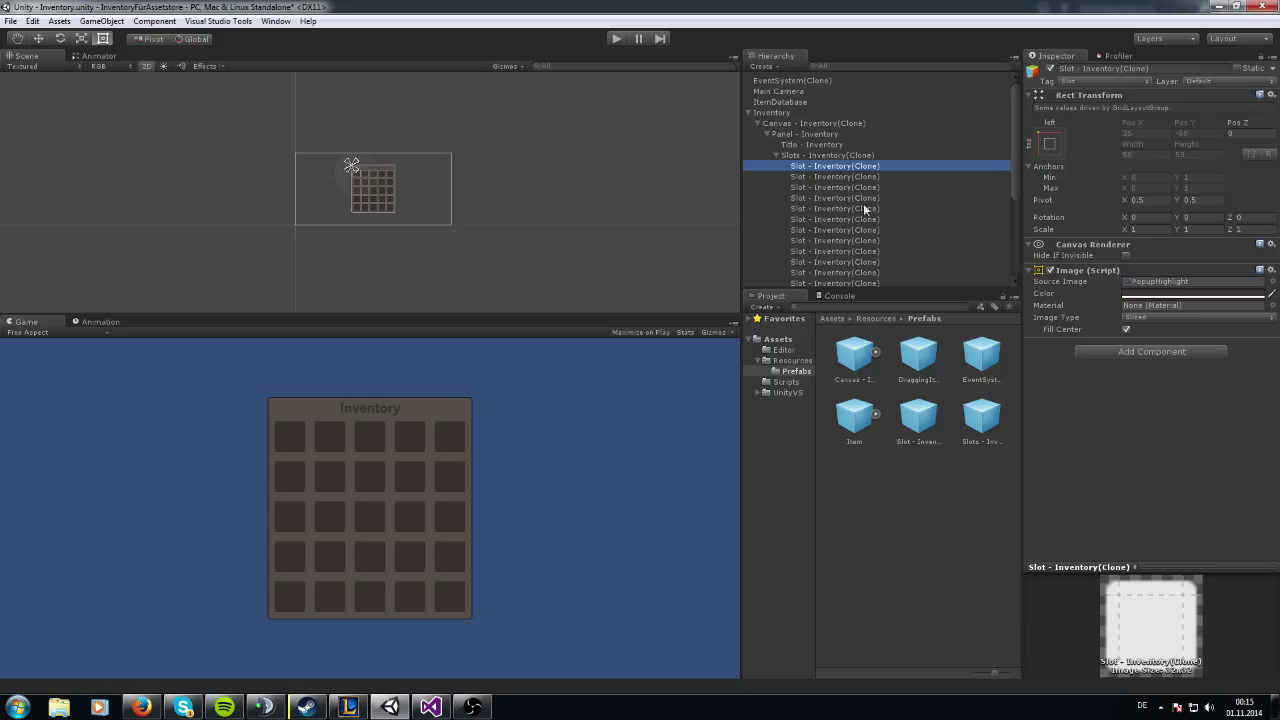
left_click(847, 187)
left_click(832, 176)
left_click(832, 165)
Step: Place an Item in the first slot, then in Play mode drag it into the third slot and inspect it
left_click_drag(855, 418, 819, 147)
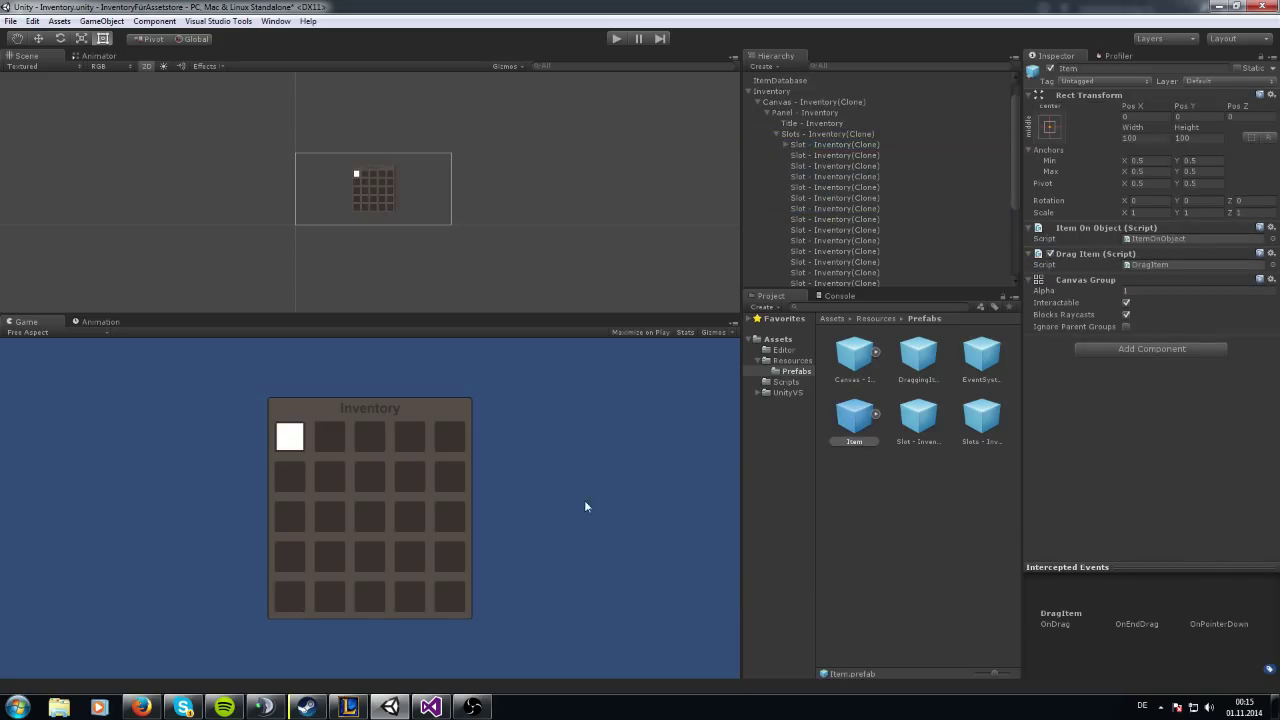
left_click(624, 38)
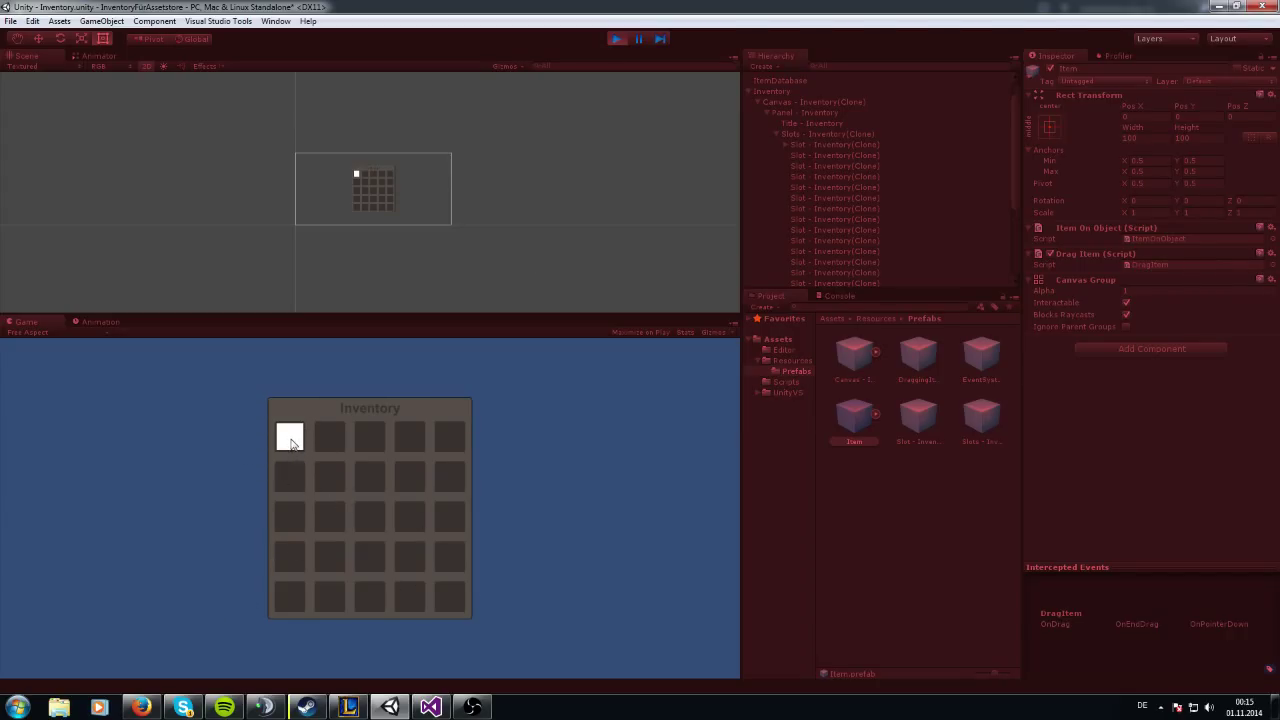
left_click_drag(287, 438, 335, 443)
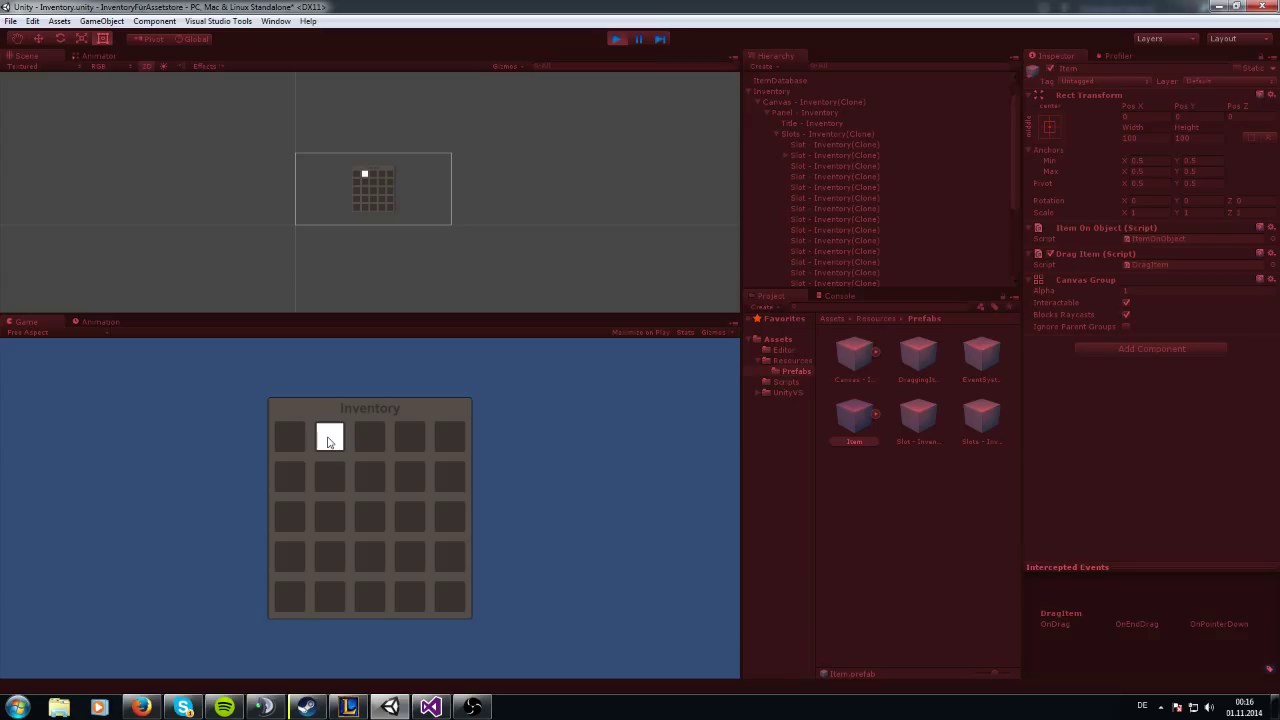
left_click_drag(330, 441, 370, 442)
left_click(786, 166)
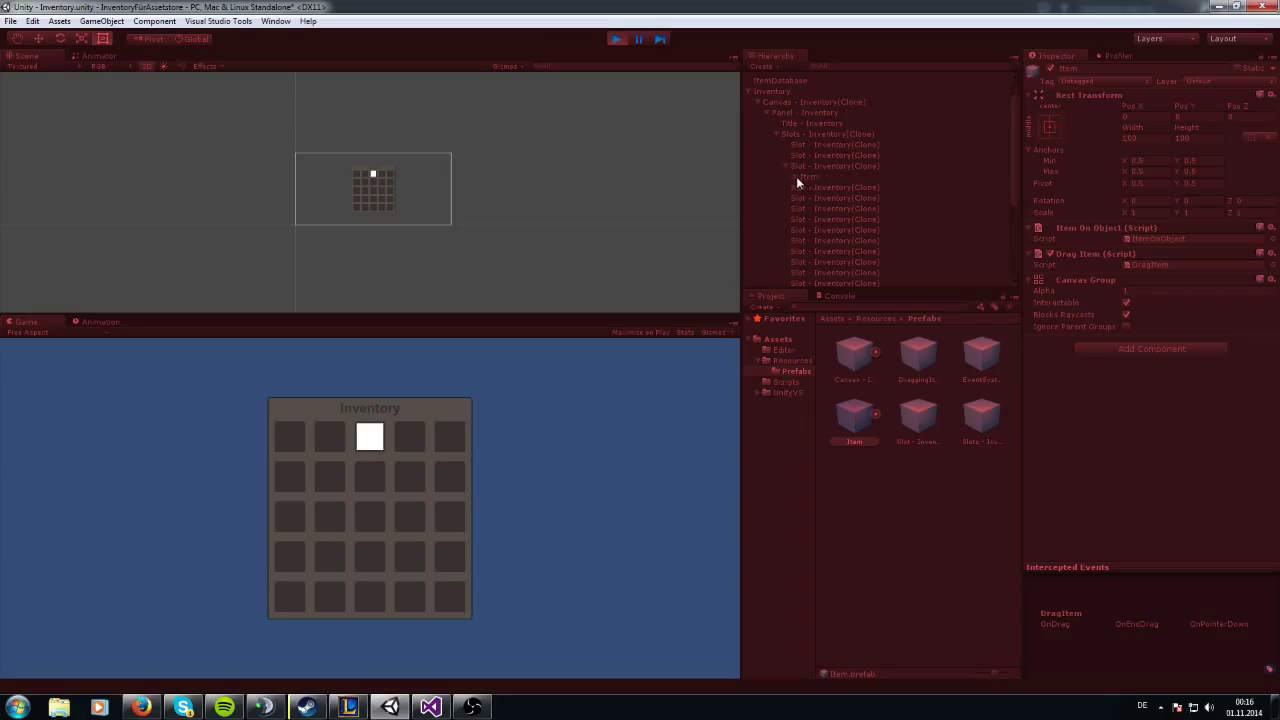
left_click(795, 177)
left_click(807, 178)
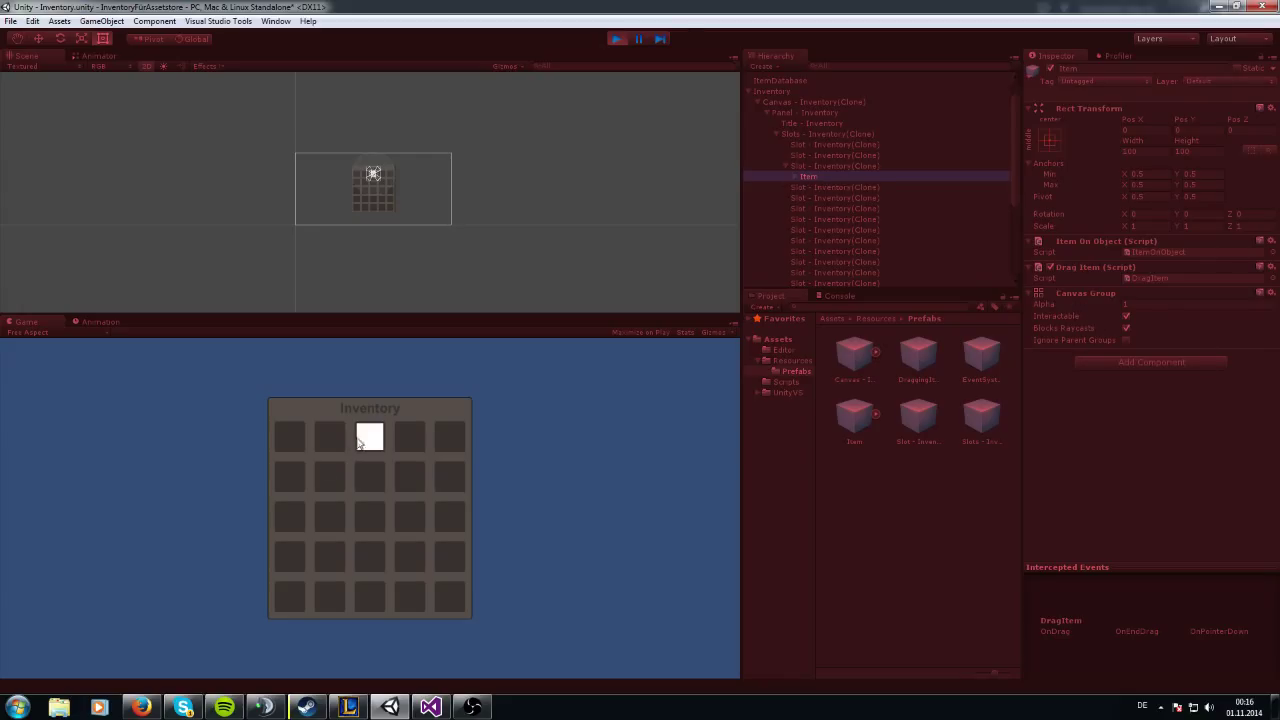
Step: Drag the item to the second slot, then the last top-row slot, then back to the third
left_click_drag(364, 442, 331, 448)
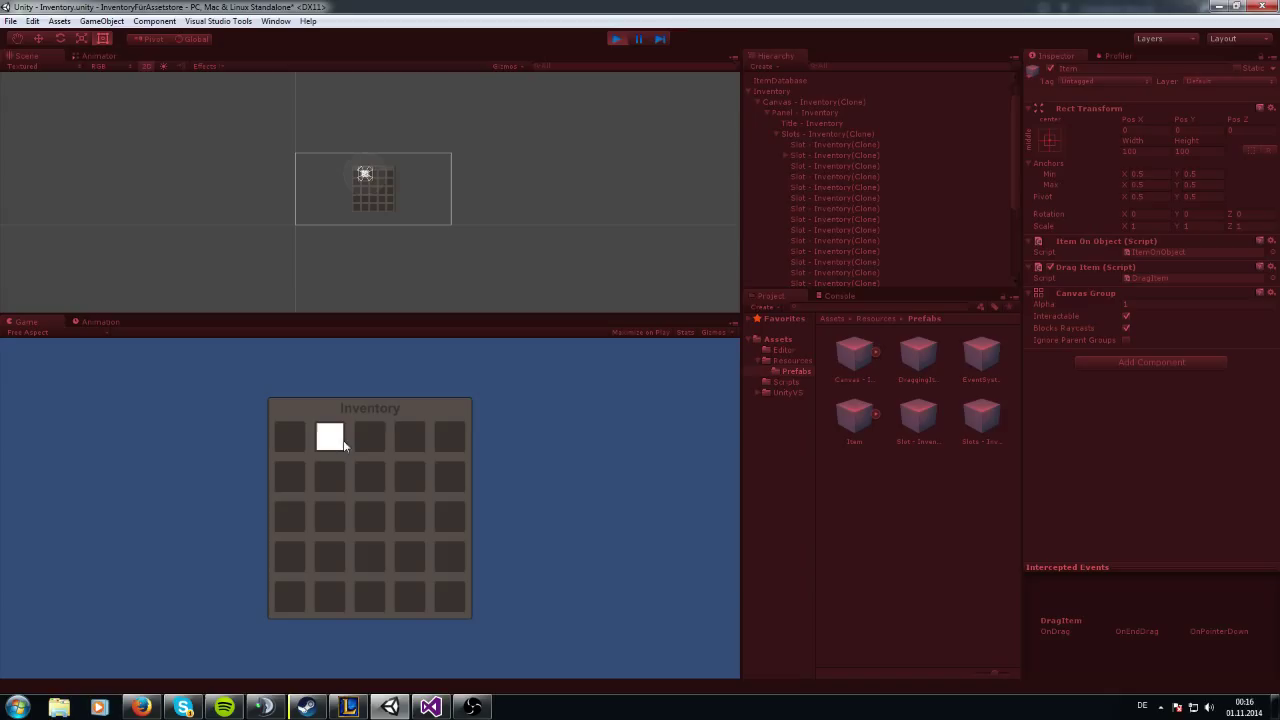
left_click(785, 155)
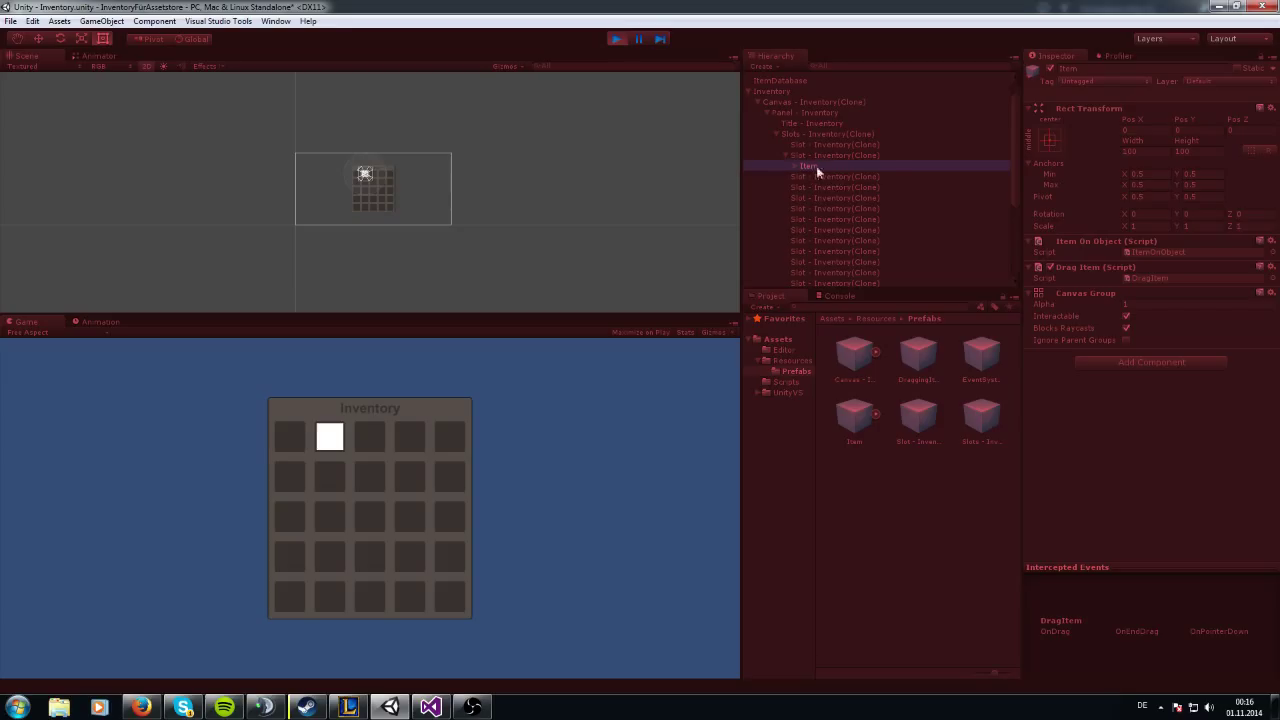
left_click_drag(324, 442, 457, 438)
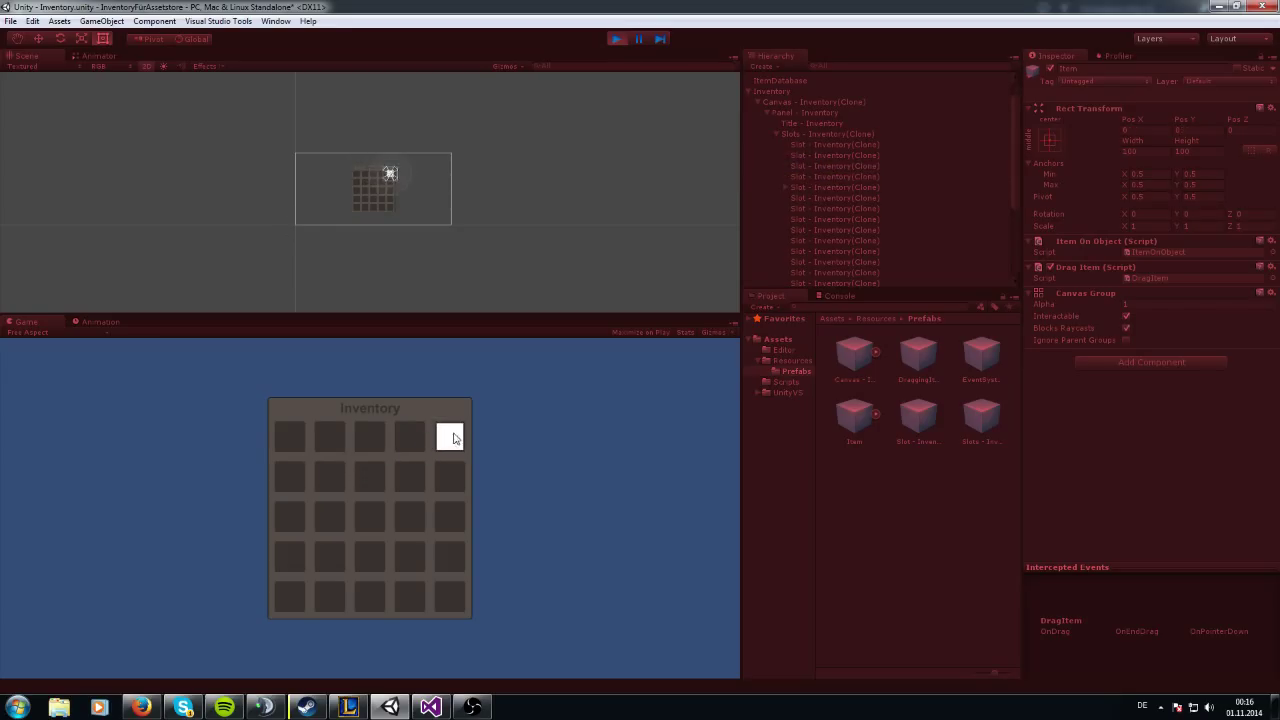
left_click_drag(453, 437, 374, 439)
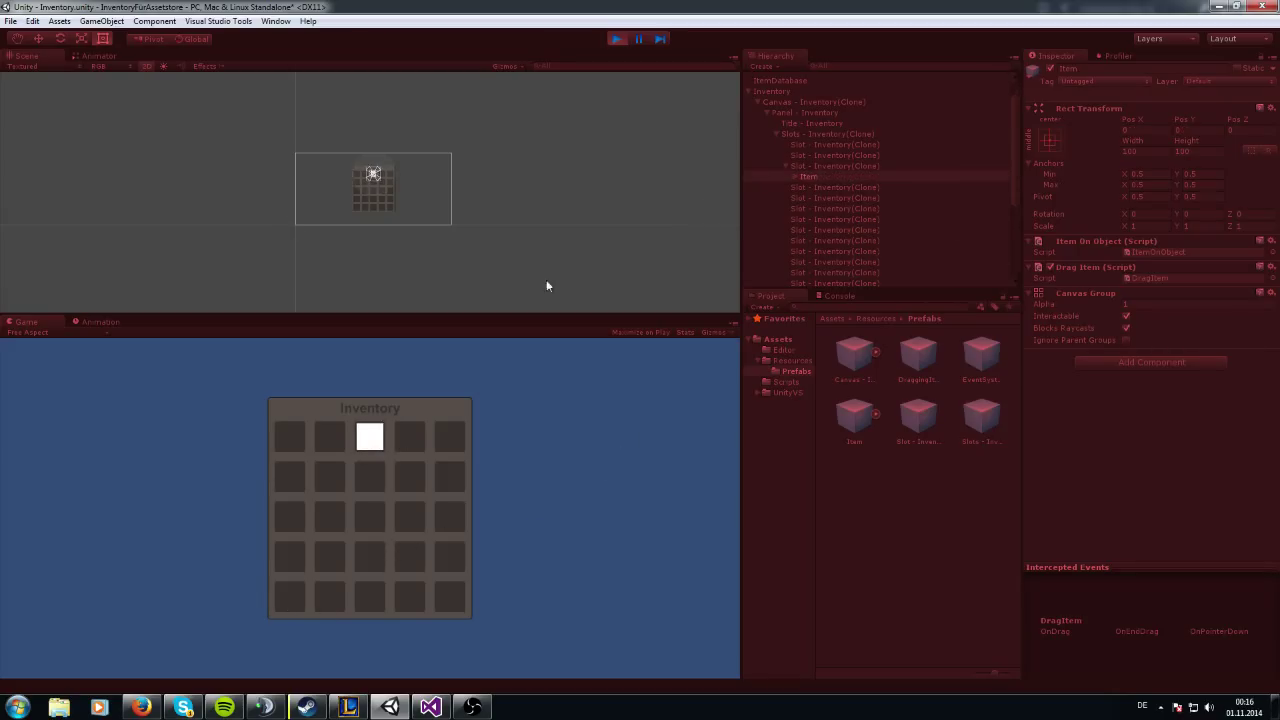
Step: Stop Play mode and select Canvas - Inventory(Clone), then Inventory to view its slot settings
left_click(616, 39)
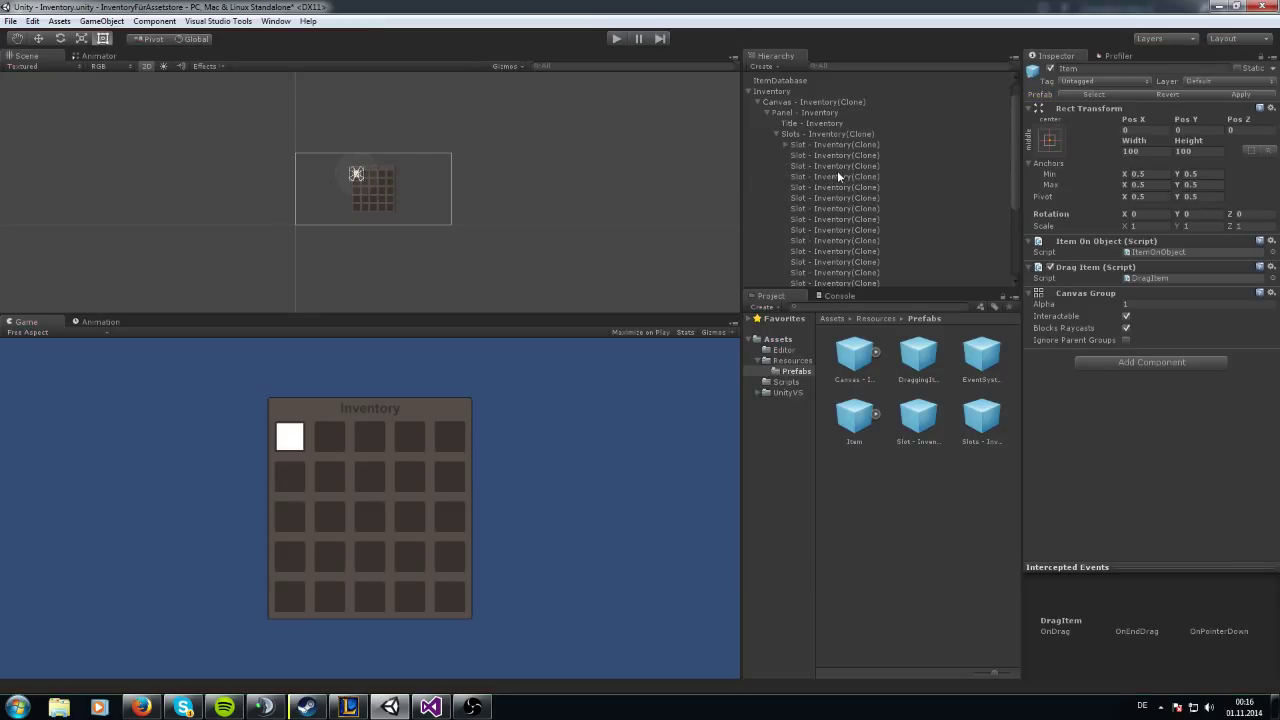
left_click(795, 103)
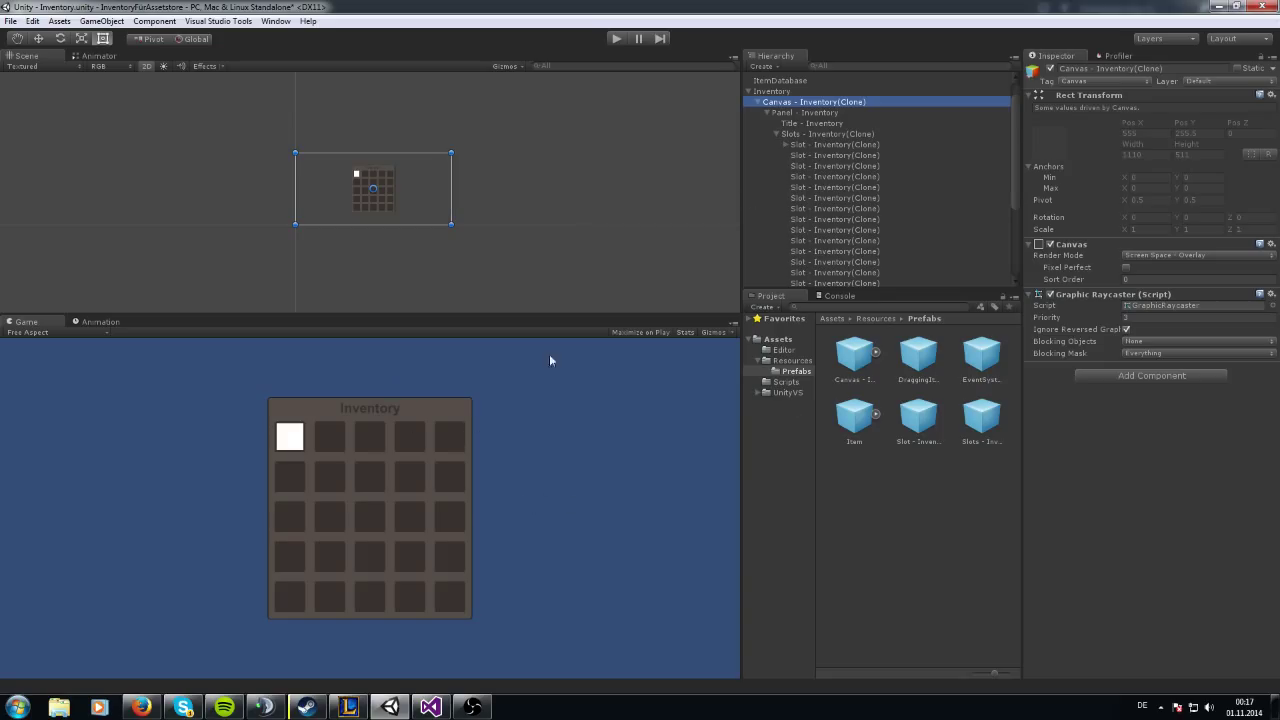
left_click(774, 91)
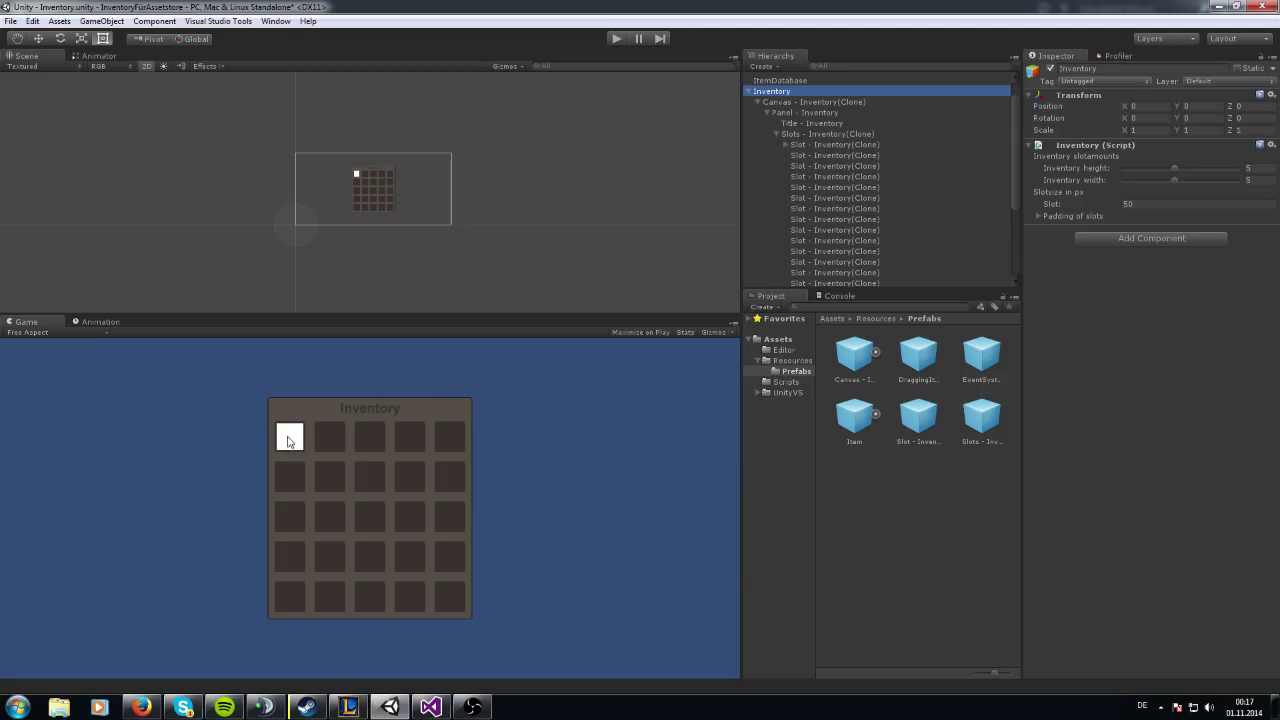
left_click(311, 463)
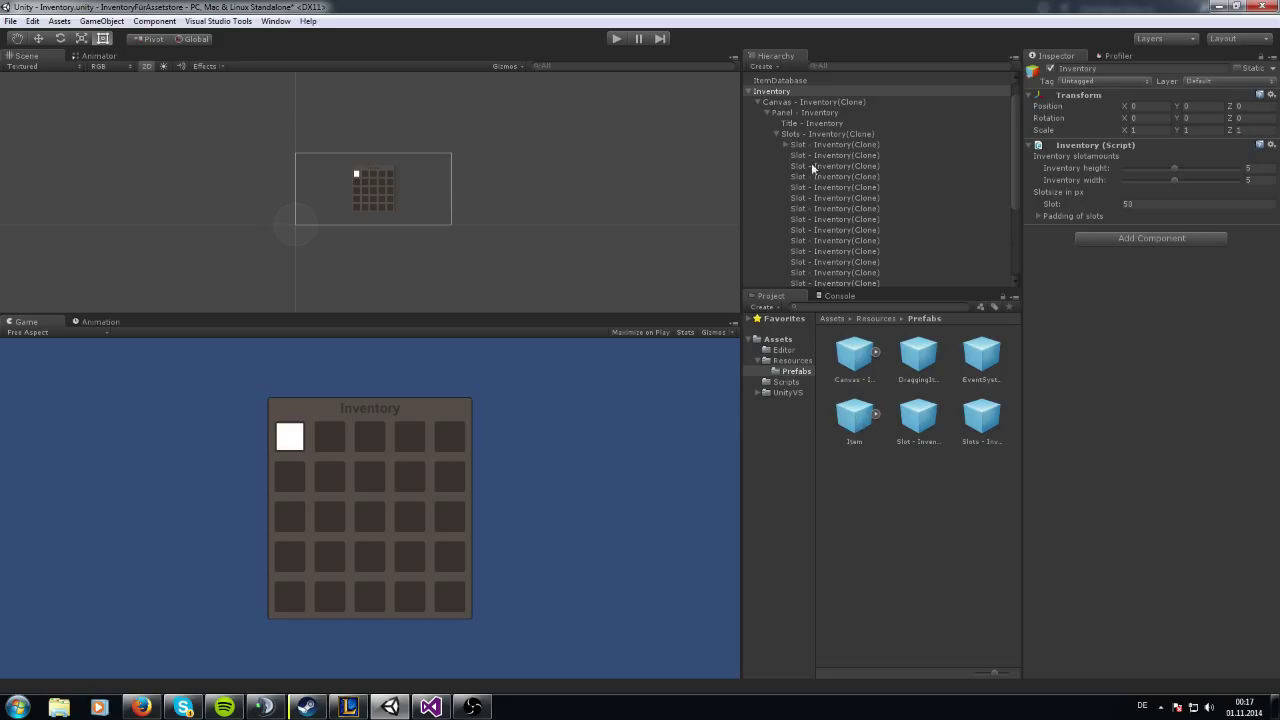
Step: Delete the Item object from the first slot, confirming the prefab-link warning
left_click(786, 144)
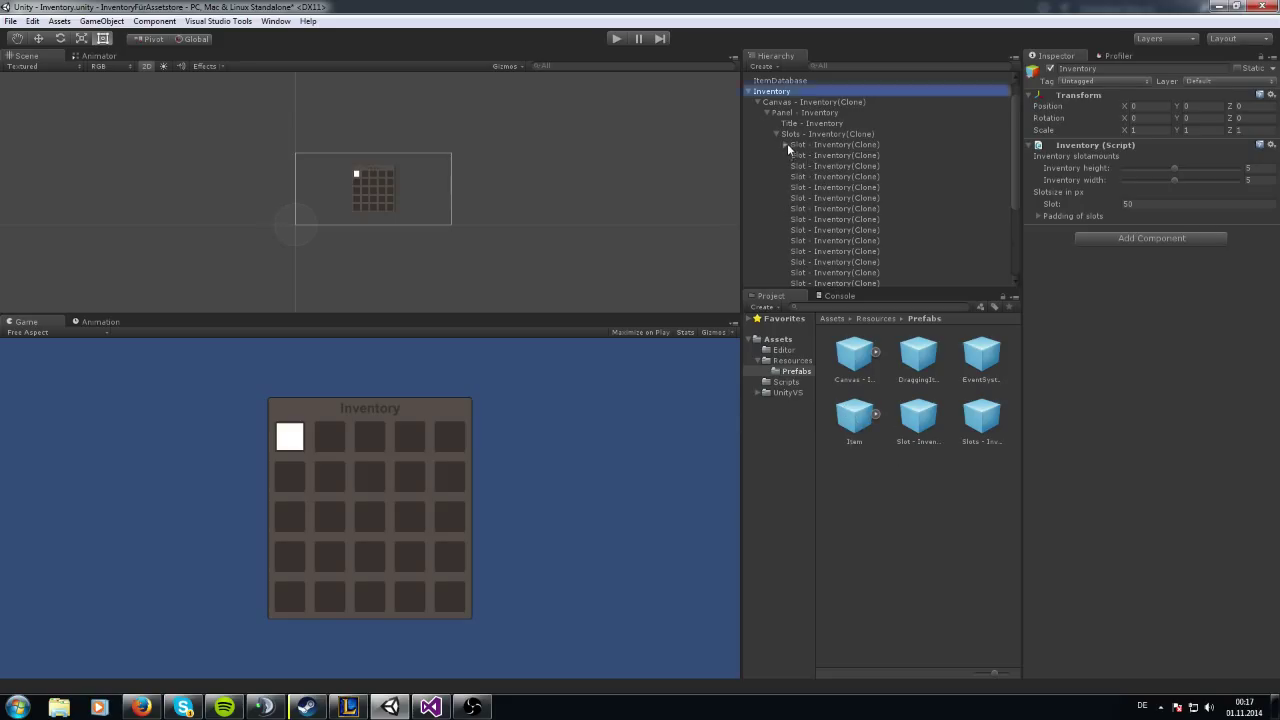
left_click(806, 157)
key("Delete")
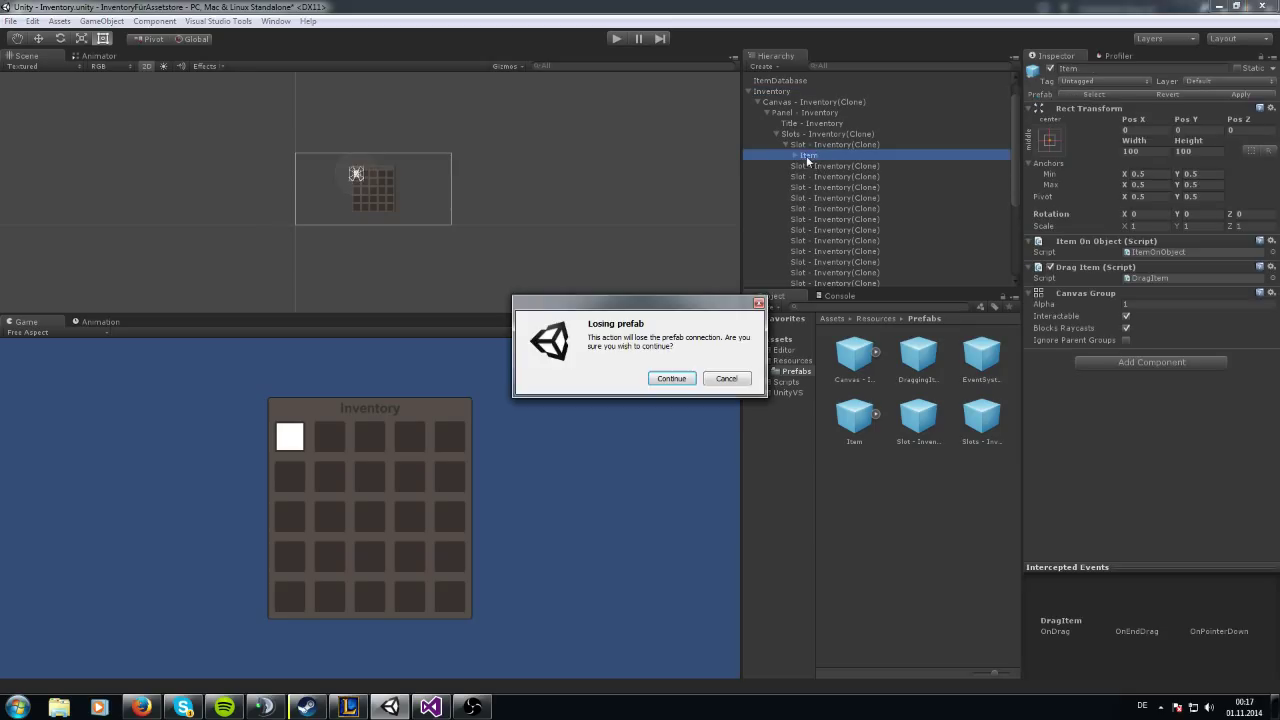
key("Return")
Step: Inspect the first slot, Slots, Panel - Inventory and the root Inventory object
left_click(819, 146)
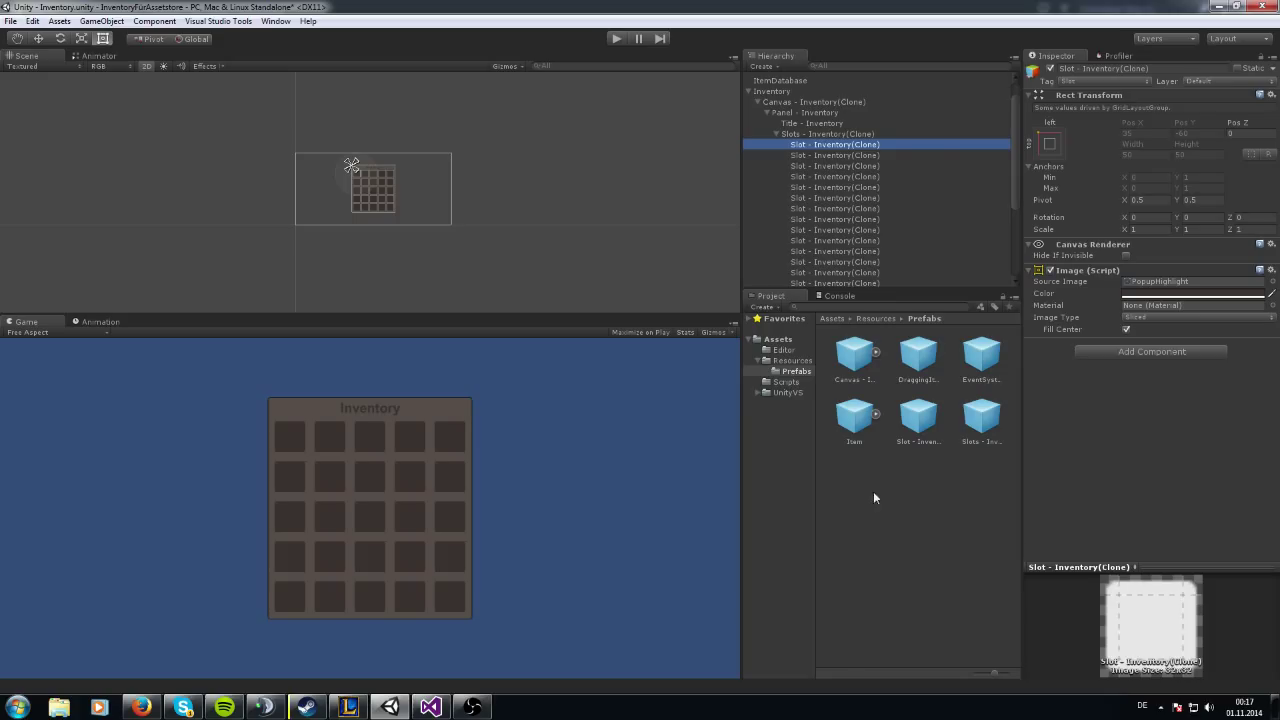
left_click(824, 134)
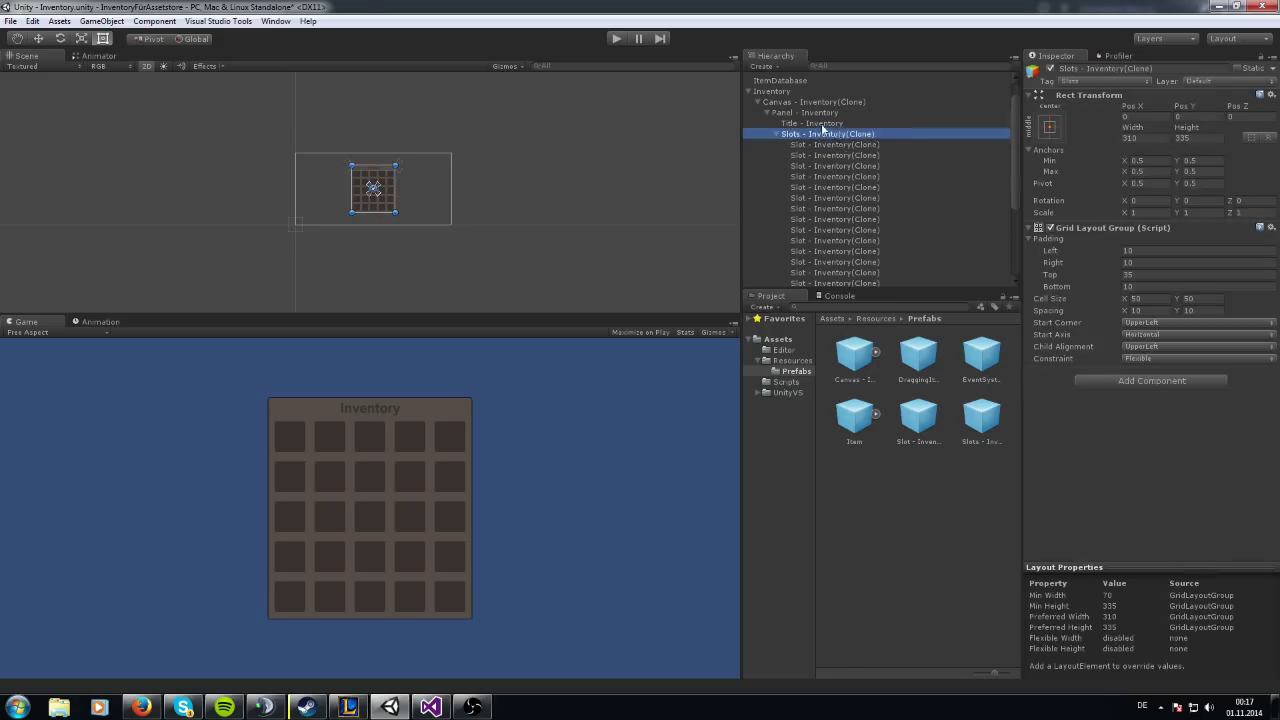
left_click(796, 112)
left_click(795, 91)
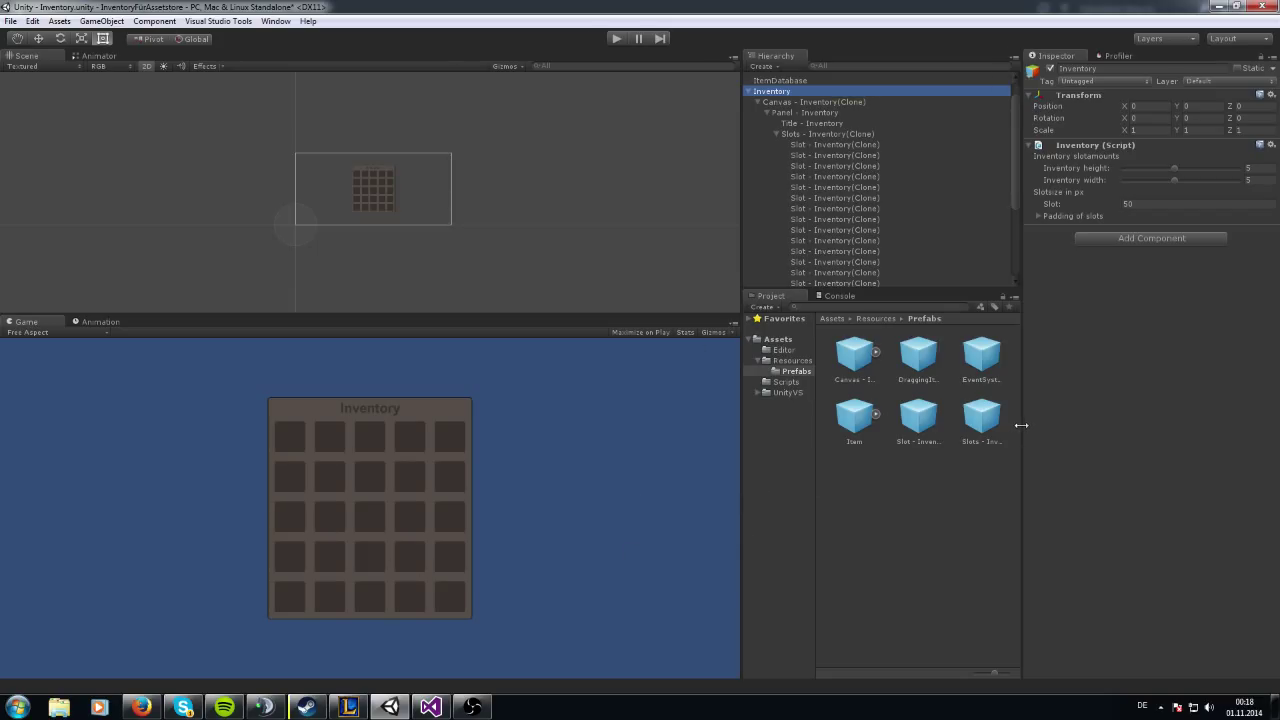
left_click_drag(741, 271, 748, 269)
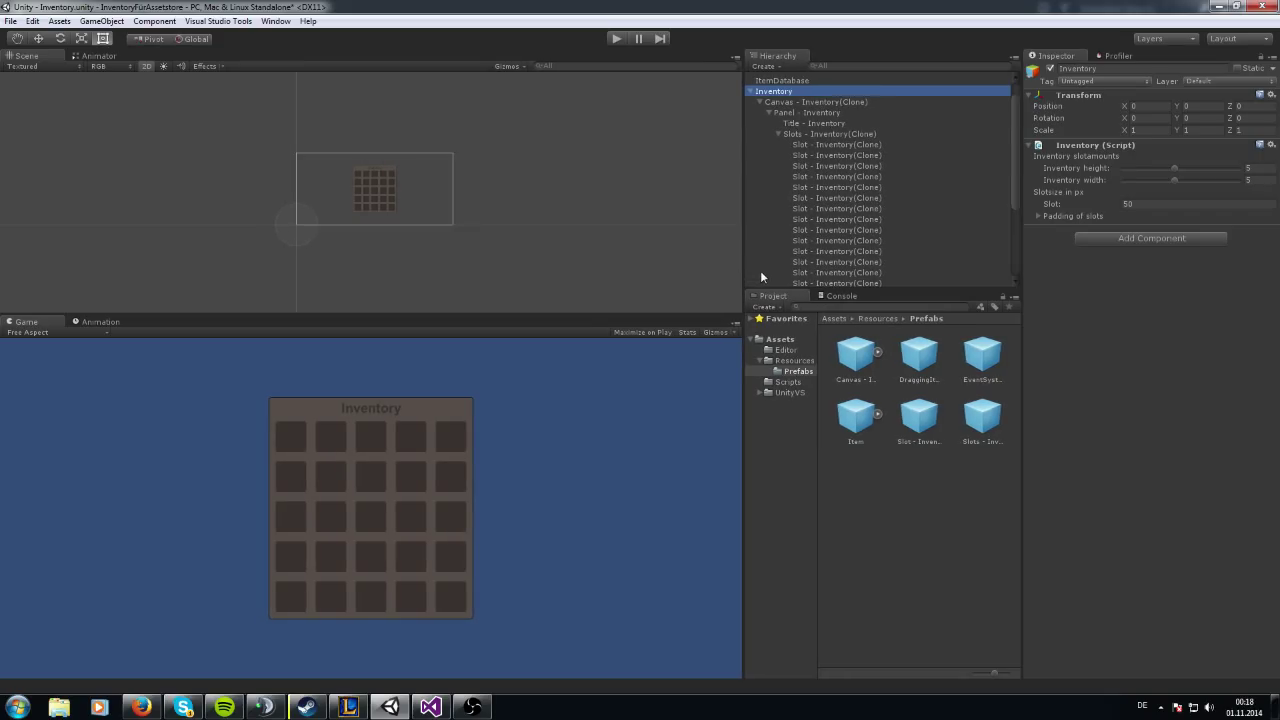